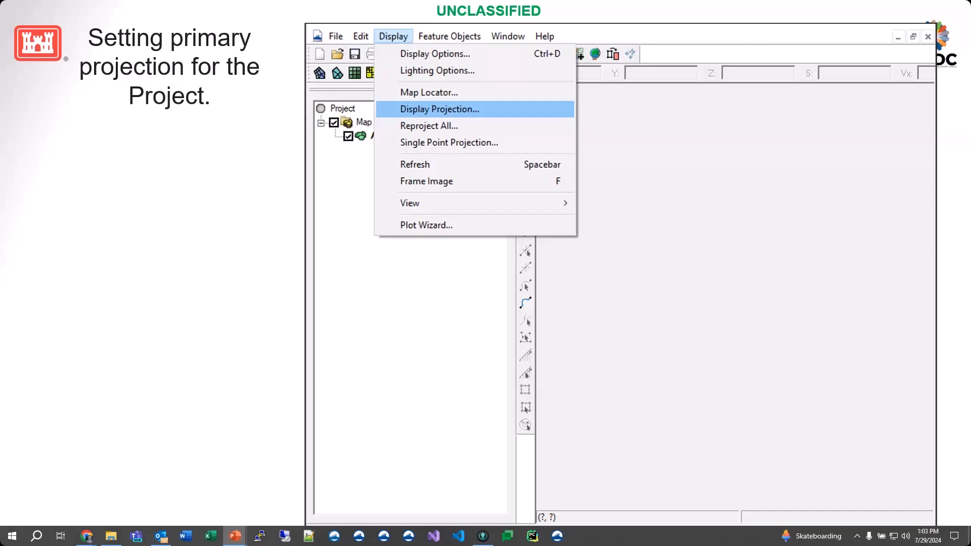
# Step: Set the project's display projection to global NAD 1983 StatePlane New Jersey FIPS 2900 (Meters) and confirm
pyautogui.click(411, 110)
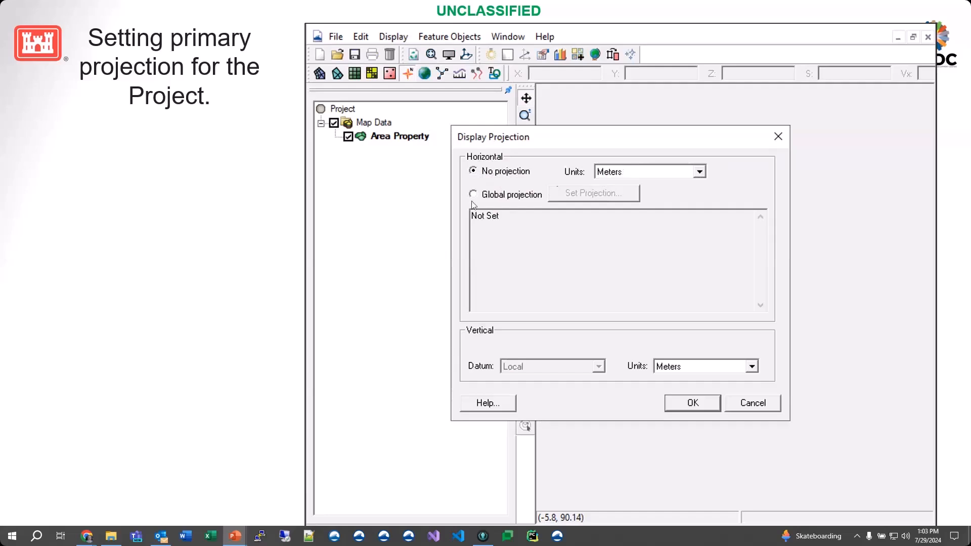
pyautogui.click(502, 198)
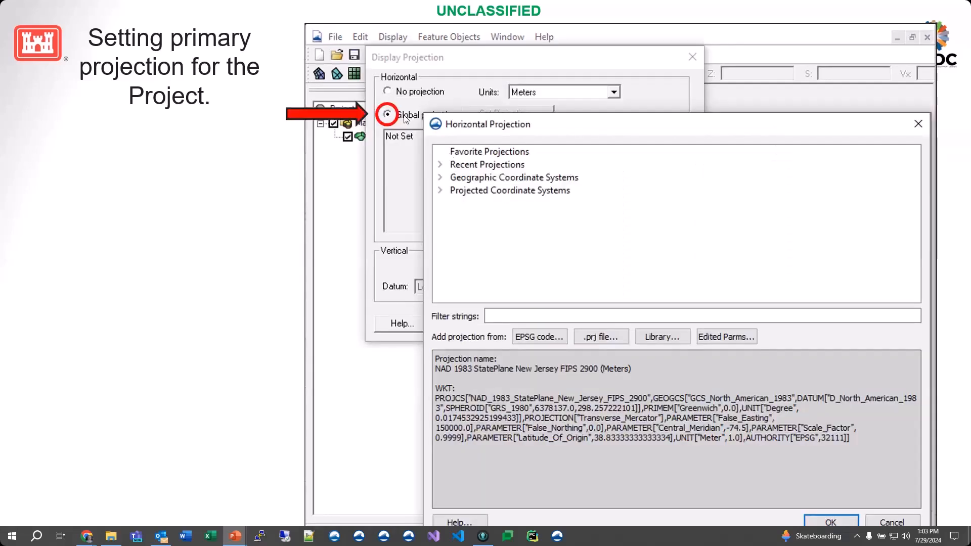
pyautogui.click(514, 265)
pyautogui.click(515, 266)
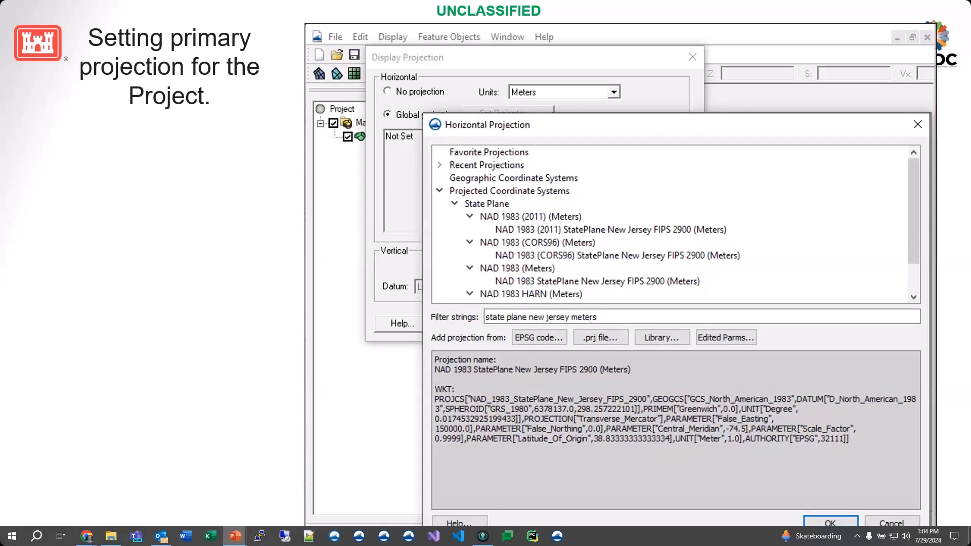
pyautogui.click(606, 282)
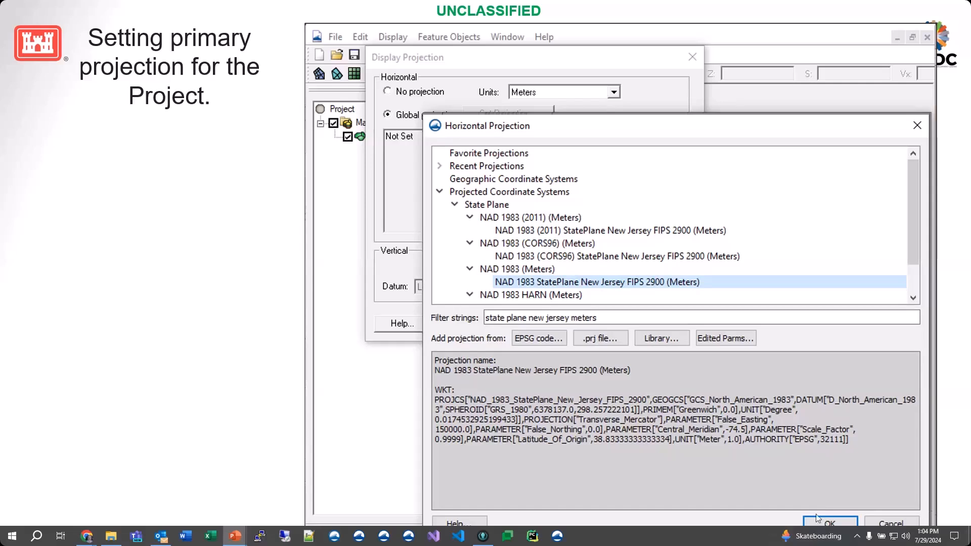
pyautogui.click(742, 433)
pyautogui.click(741, 433)
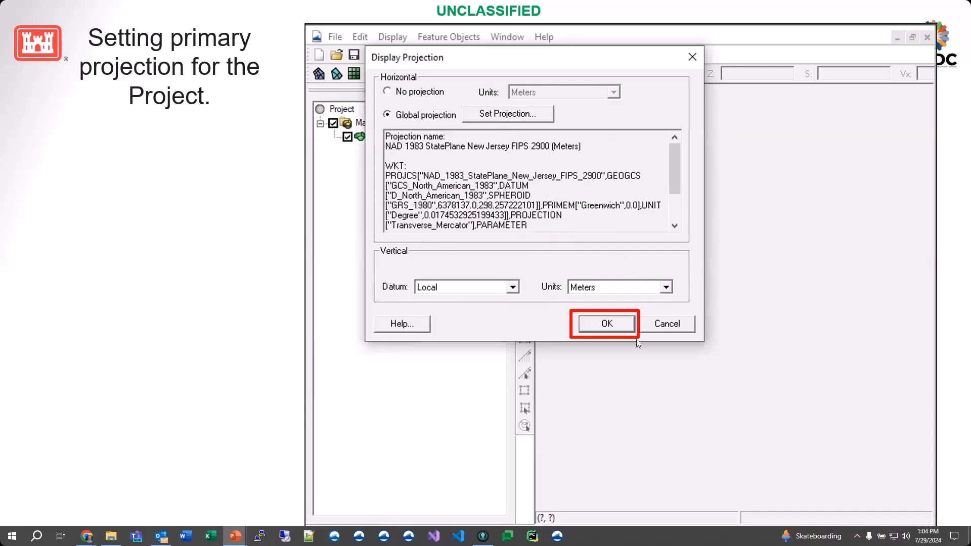
pyautogui.click(617, 329)
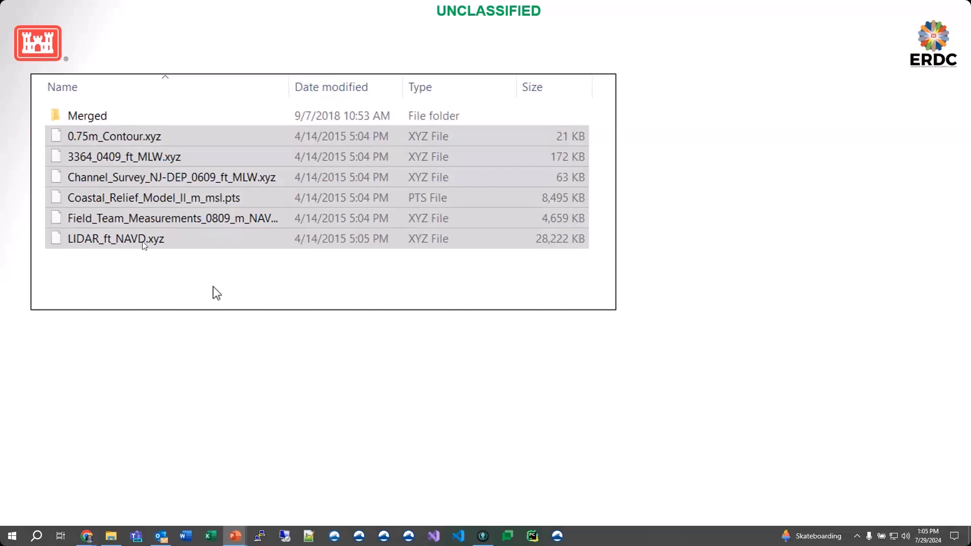
# Step: Import 0.75m_Contour.xyz as a scatter set using space-delimited columns, and dismiss the projection notice
pyautogui.press('Right')
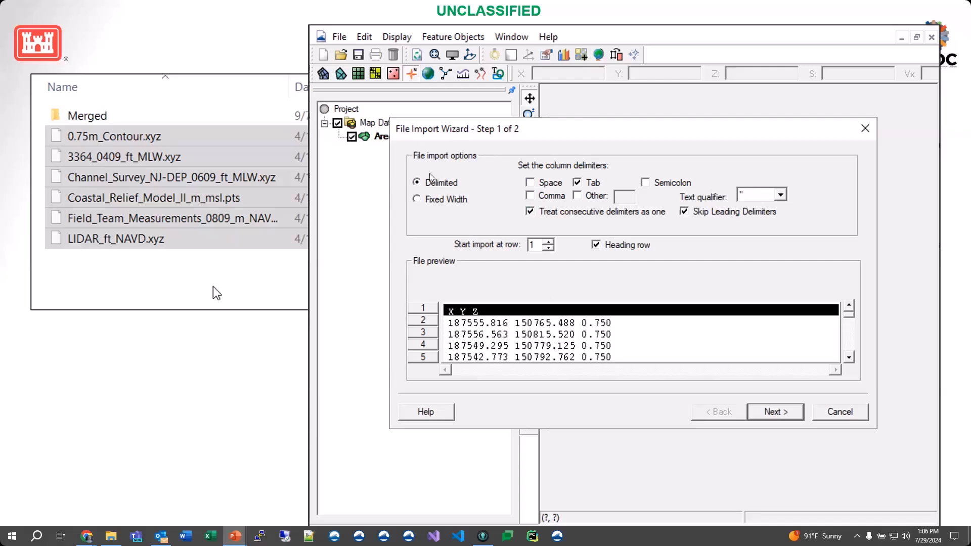
pyautogui.click(530, 183)
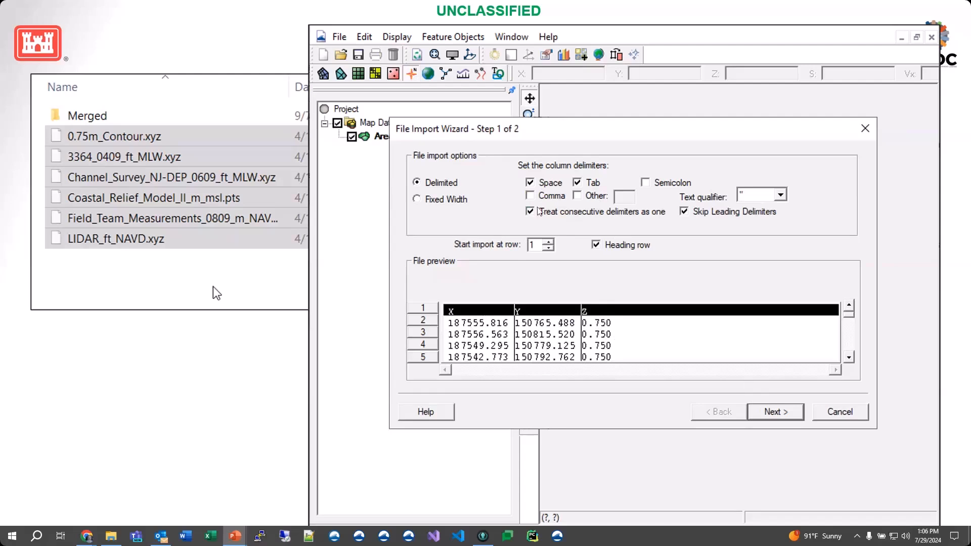
pyautogui.click(779, 411)
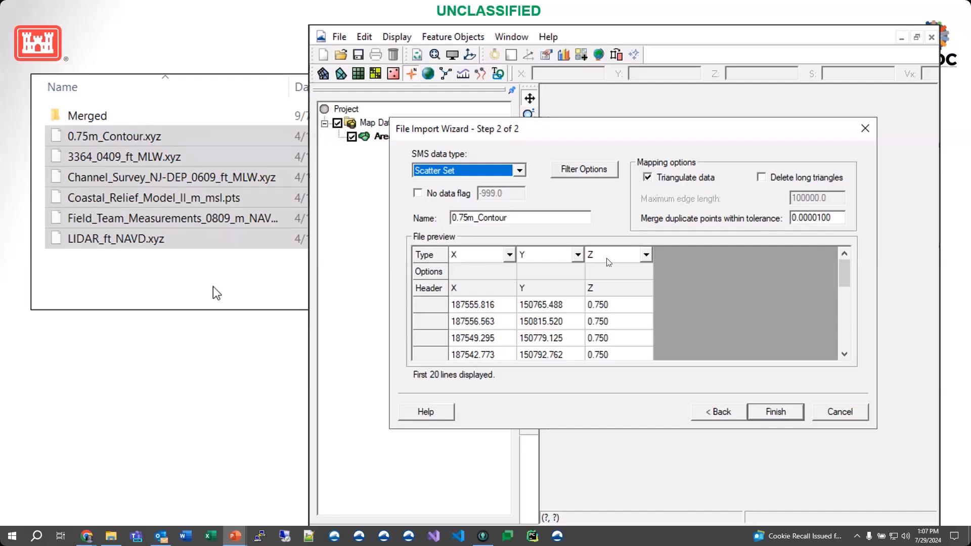
pyautogui.click(776, 411)
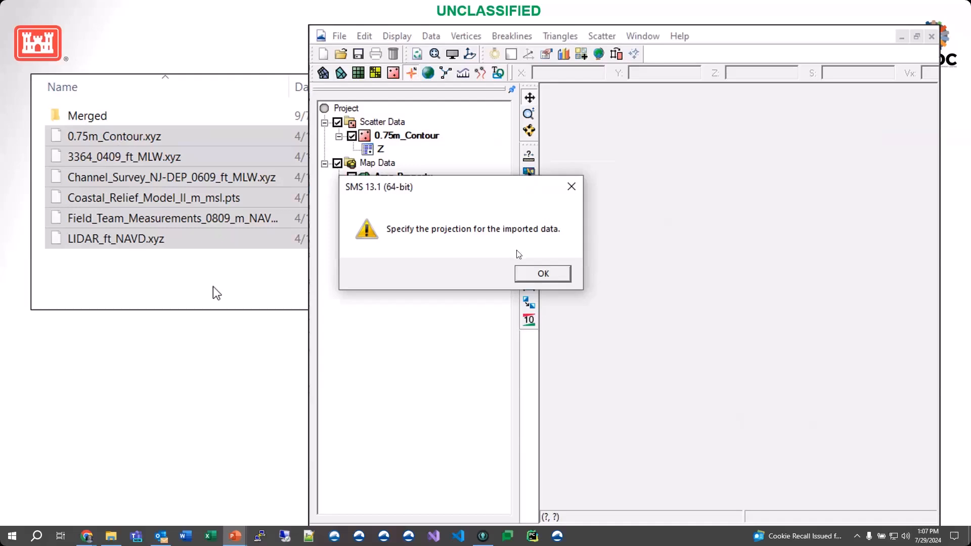
pyautogui.click(540, 277)
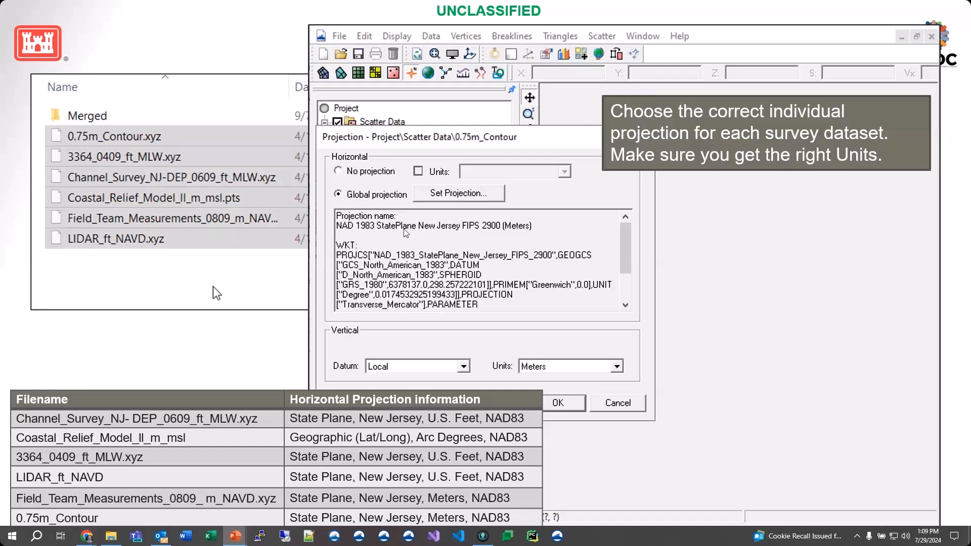
pyautogui.click(522, 288)
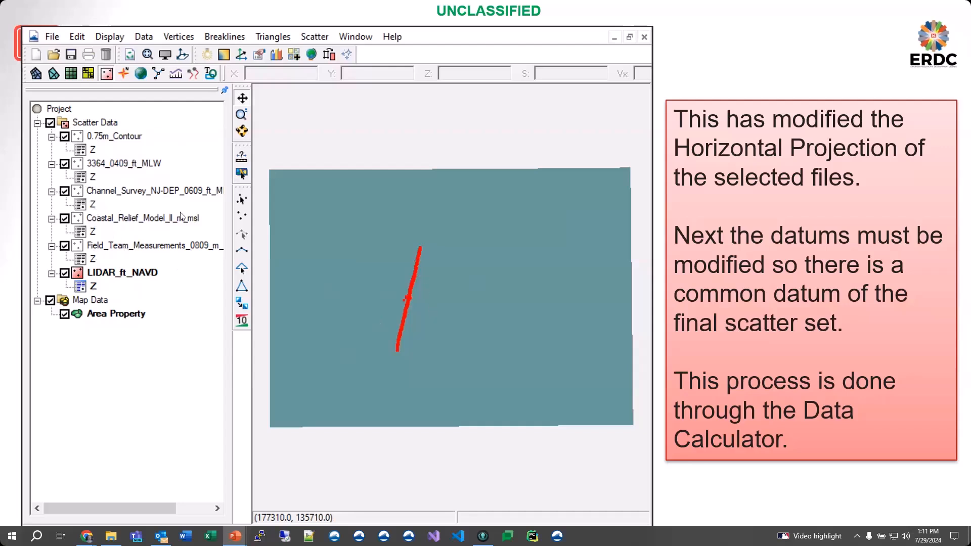
pyautogui.click(401, 311)
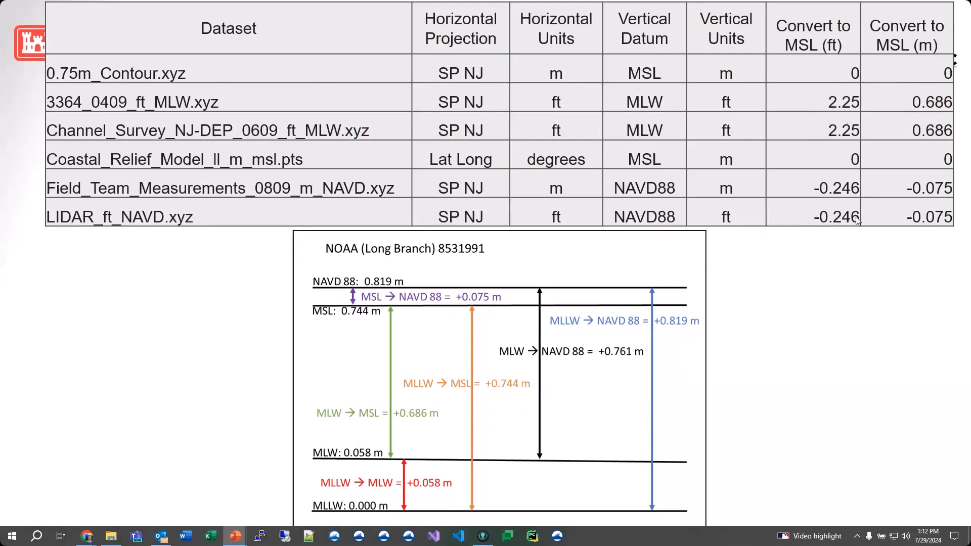
pyautogui.click(834, 322)
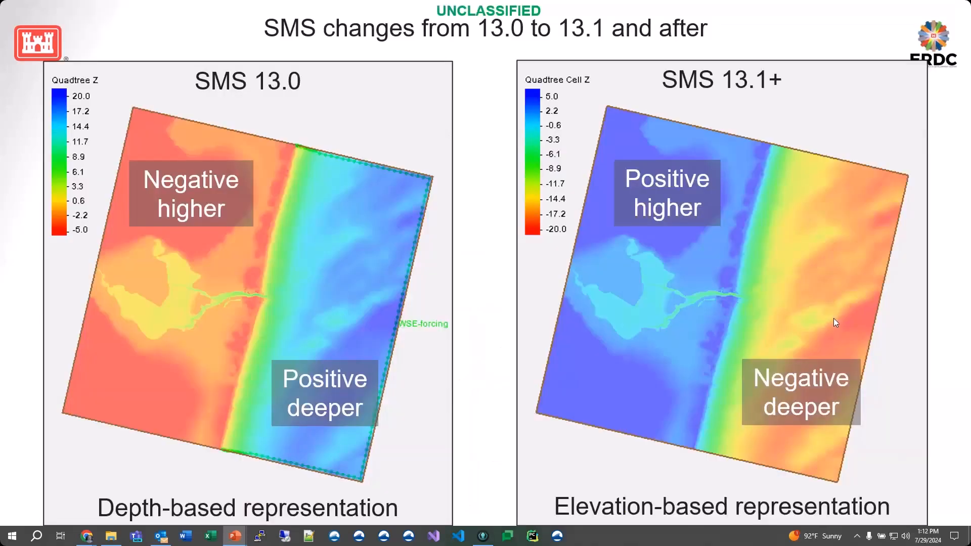
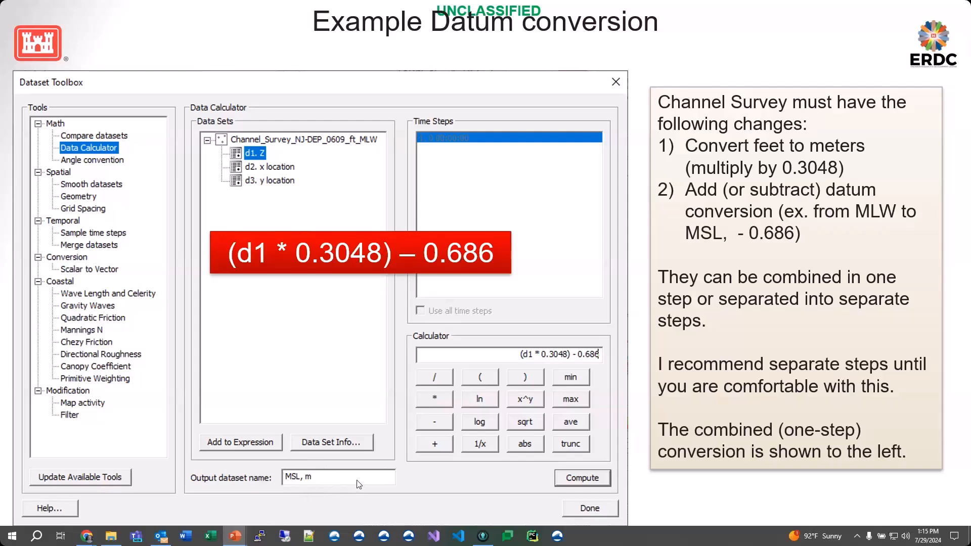
# Step: Merge every scatter set except Coastal_Relief_Model_ll_m_msl into a new set named Merged surveys using their m MSL datasets, keeping the originals
pyautogui.click(434, 319)
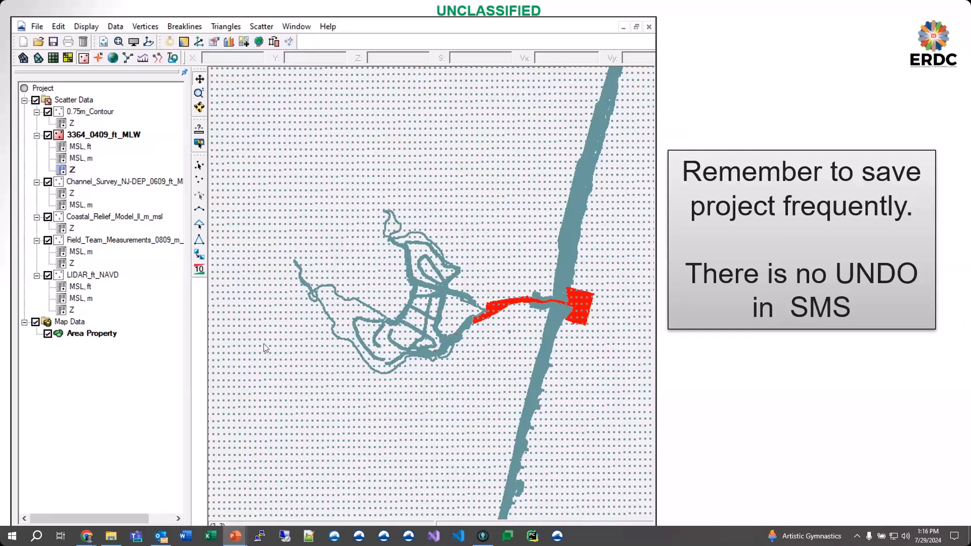
pyautogui.click(458, 350)
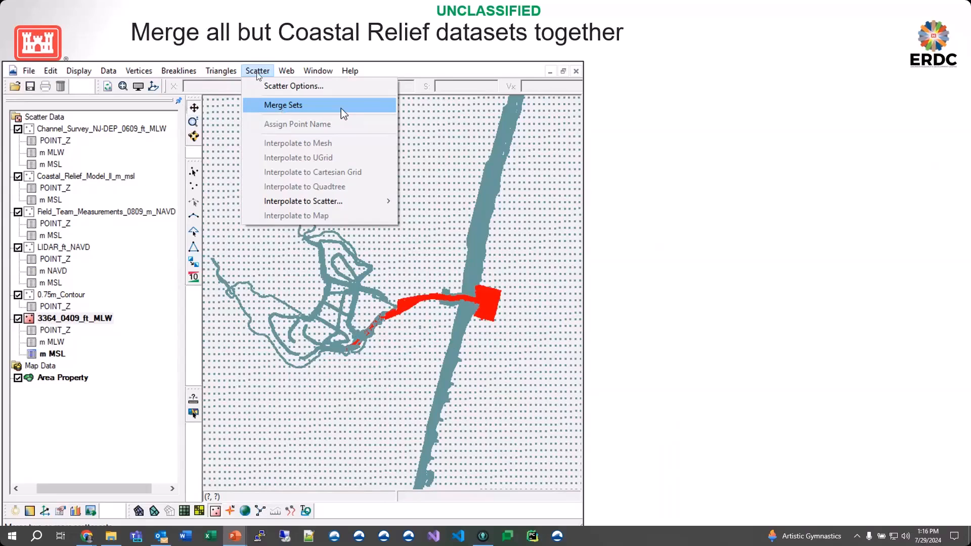
pyautogui.click(272, 107)
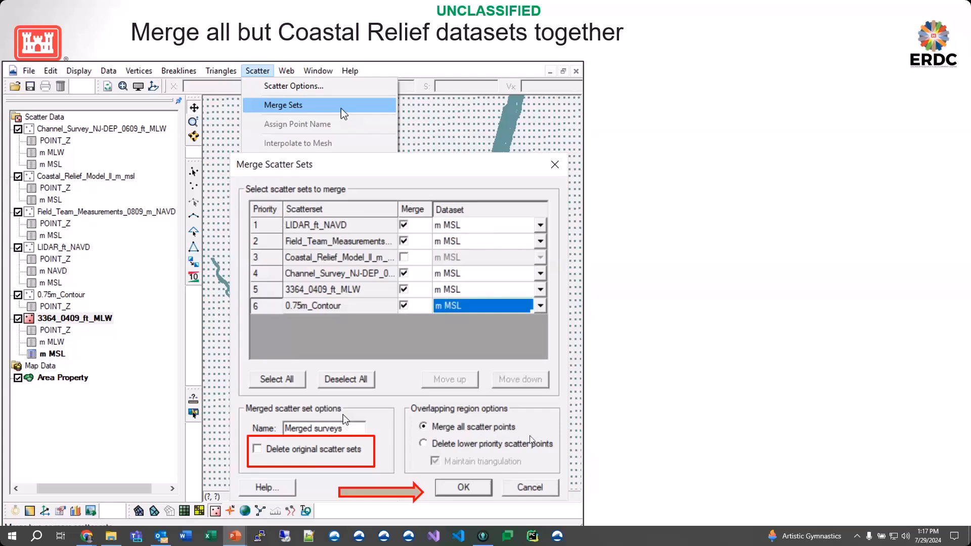
pyautogui.click(473, 492)
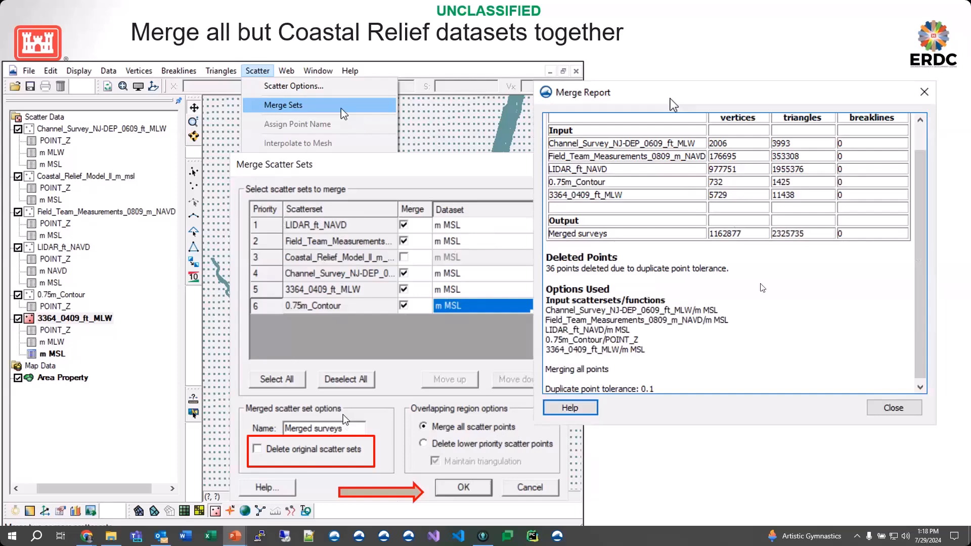
pyautogui.click(764, 366)
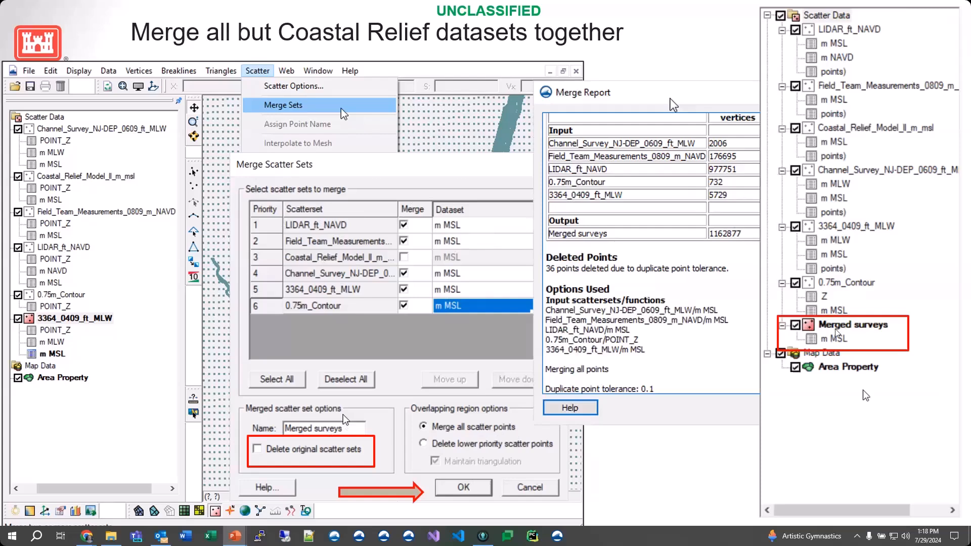
# Step: Examine the triangulated elevation display of the Merged surveys scatter set
pyautogui.press('Right')
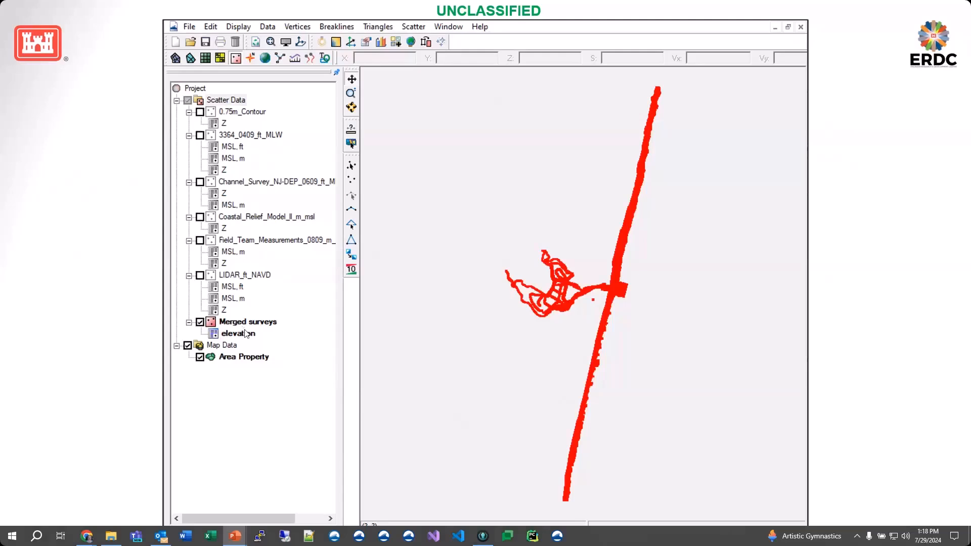
pyautogui.press('Right')
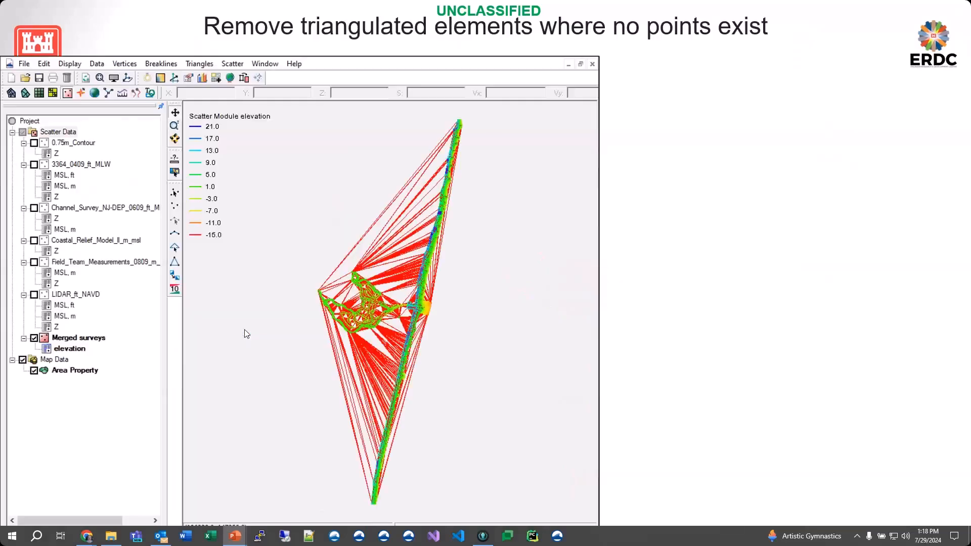
pyautogui.press('Right')
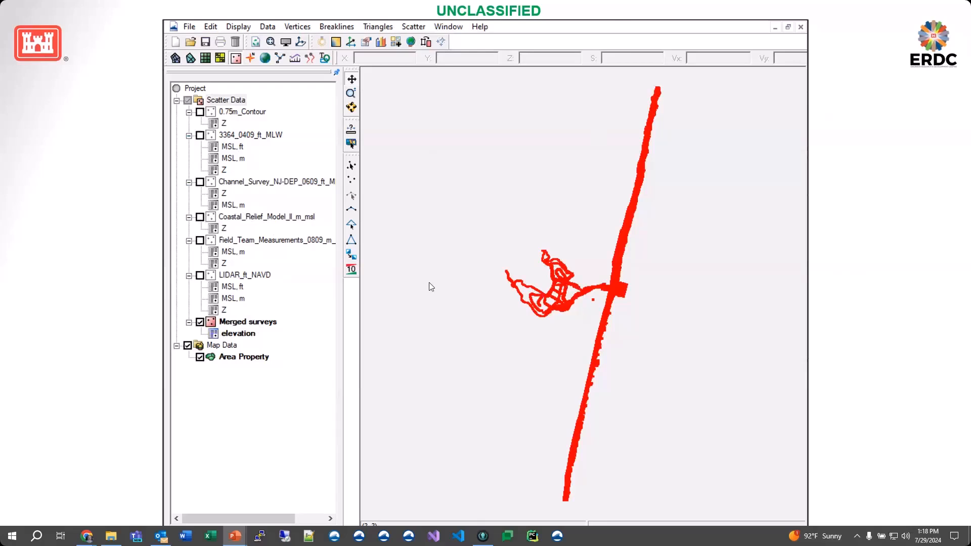
pyautogui.click(415, 219)
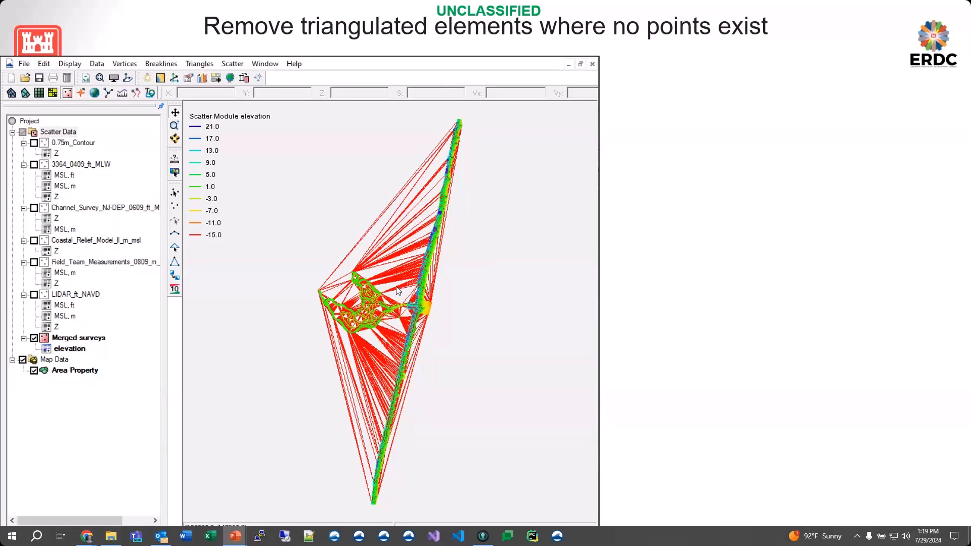
# Step: Set the scatter options to select long triangles with a maximum edge length of 500.0
pyautogui.click(232, 64)
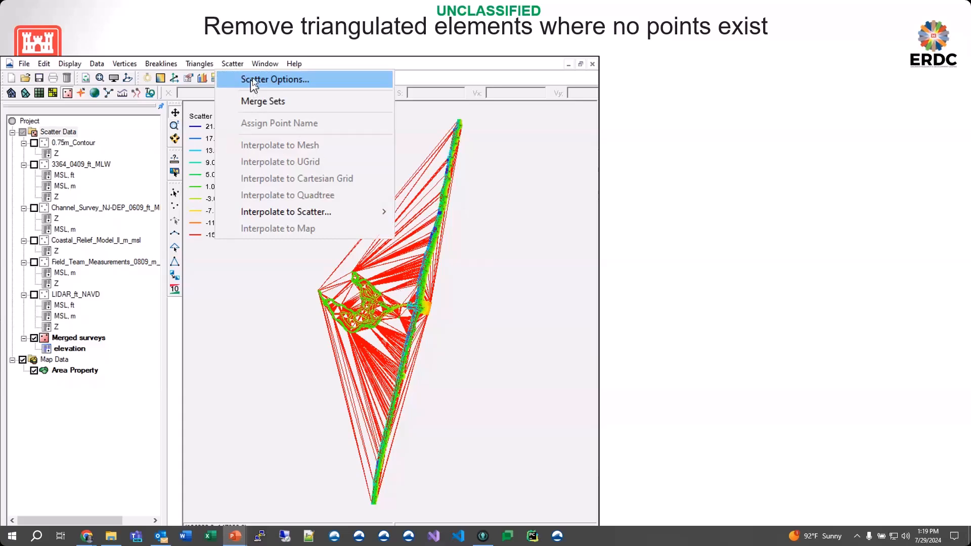
pyautogui.click(253, 81)
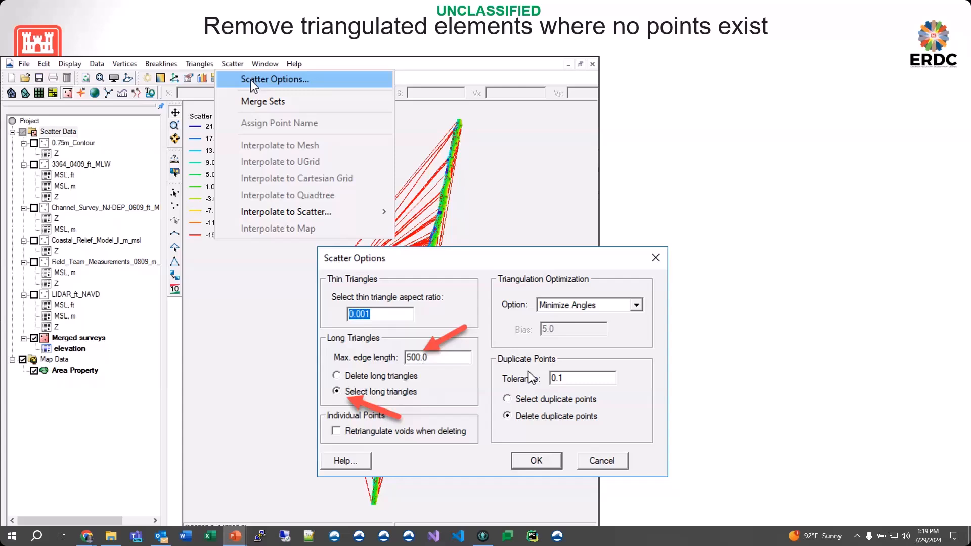
pyautogui.click(532, 465)
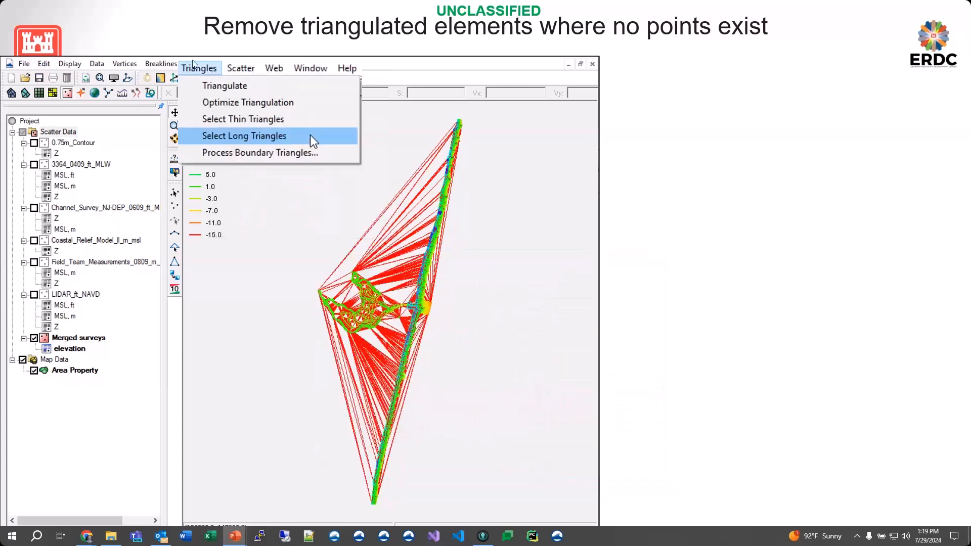
# Step: Select the long triangles in the Merged surveys triangulation and remove them
pyautogui.click(226, 136)
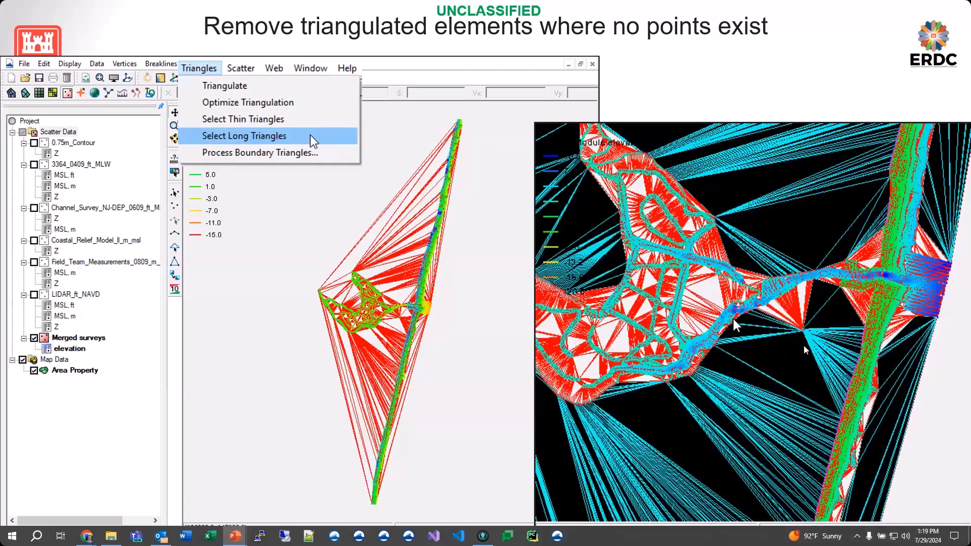
pyautogui.click(734, 319)
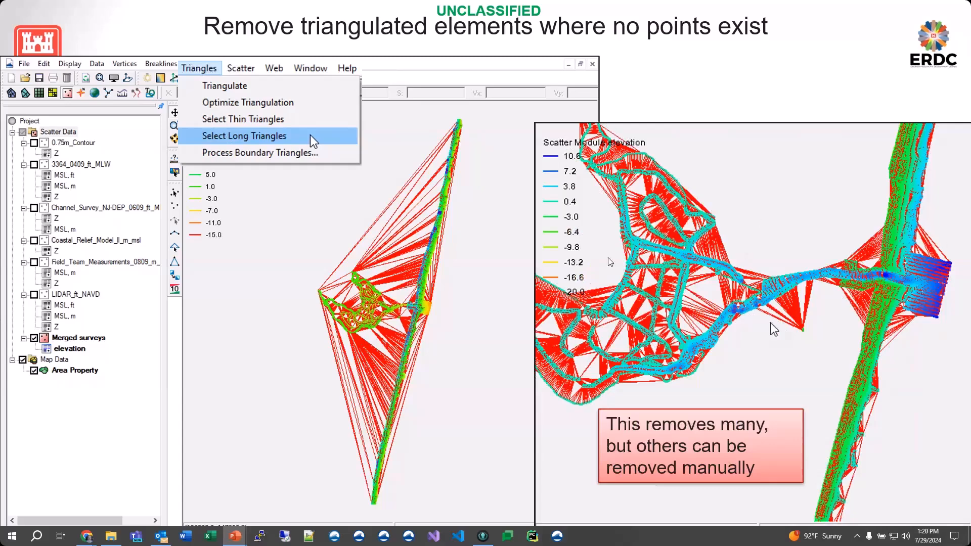
pyautogui.click(317, 358)
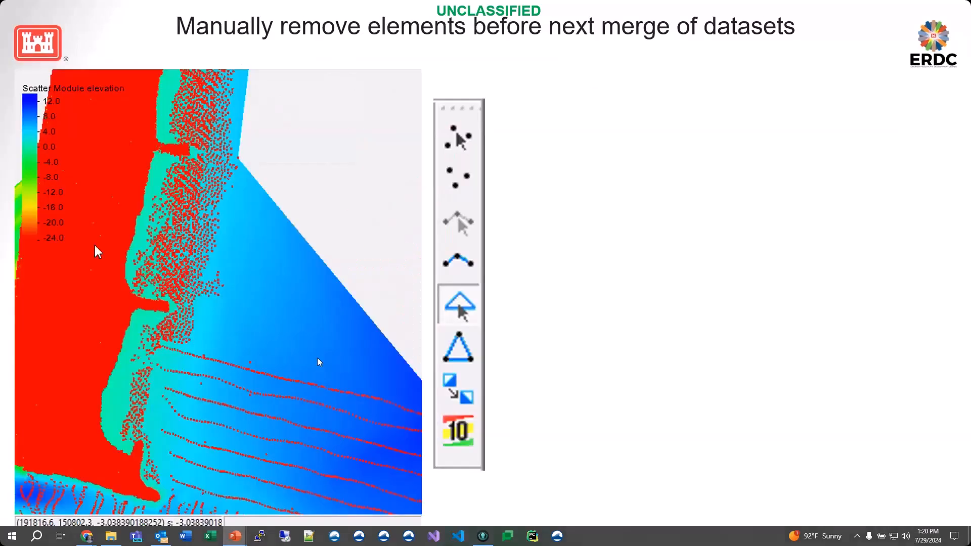